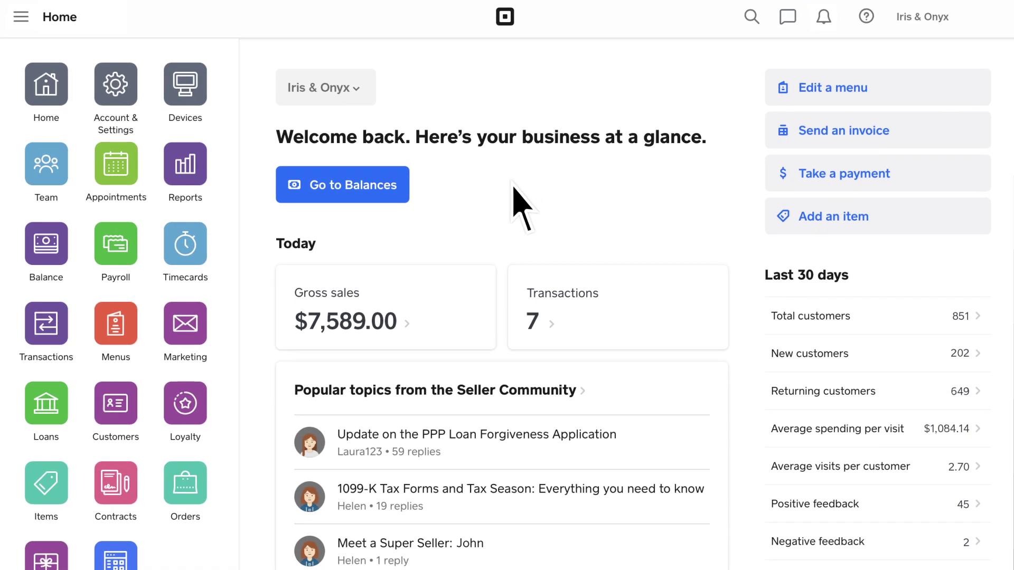
# Go to the Team section's Commissions page to reach commission tracking
pyautogui.click(59, 181)
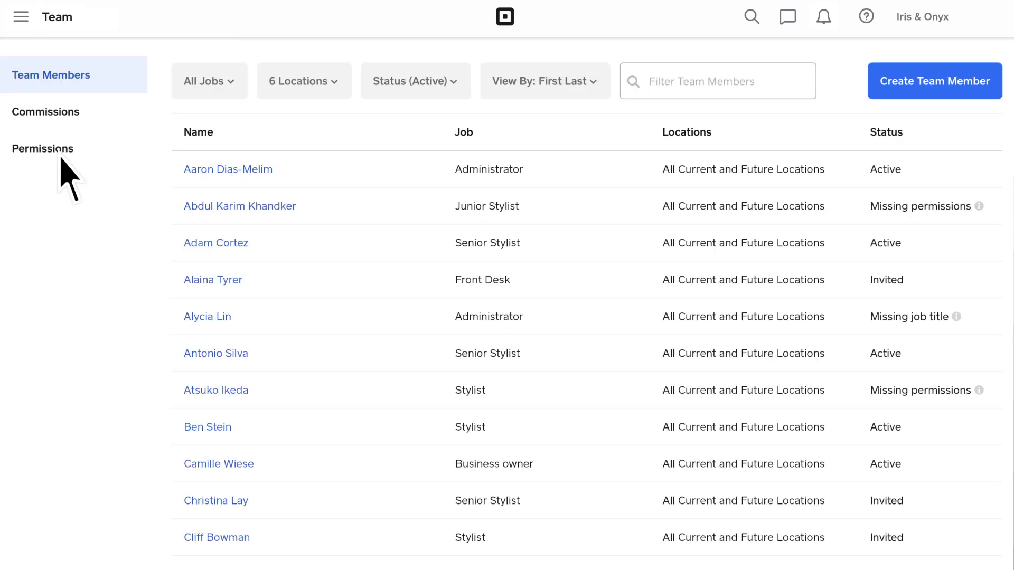
pyautogui.click(60, 120)
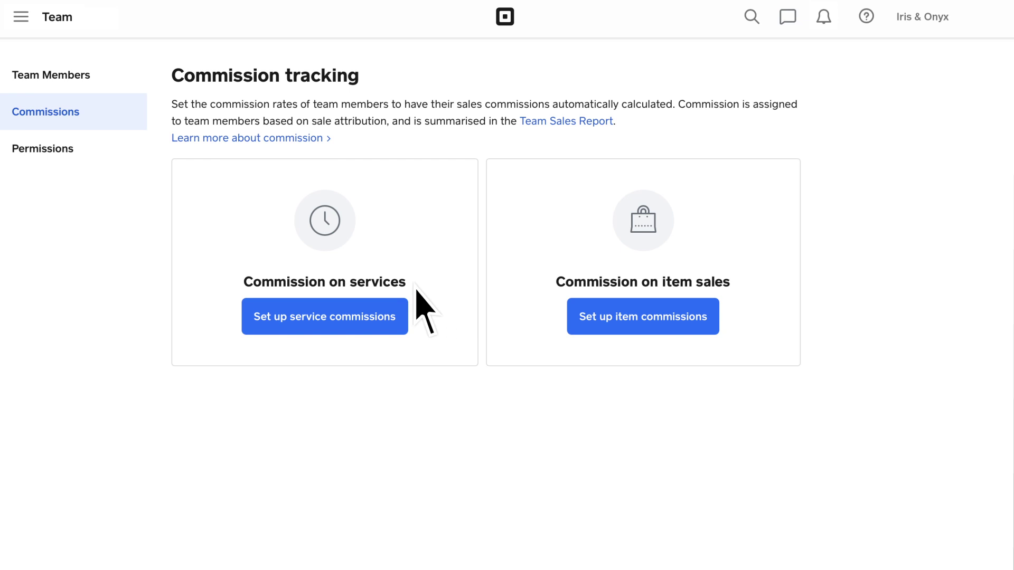
# Start service commissions using tiers based on total value, resetting monthly
pyautogui.click(374, 326)
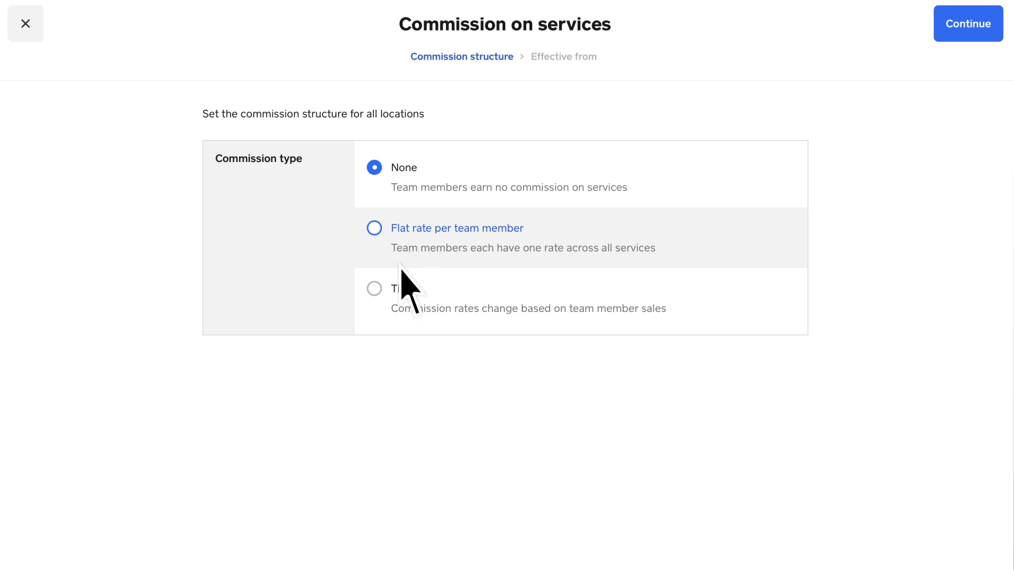
pyautogui.click(374, 289)
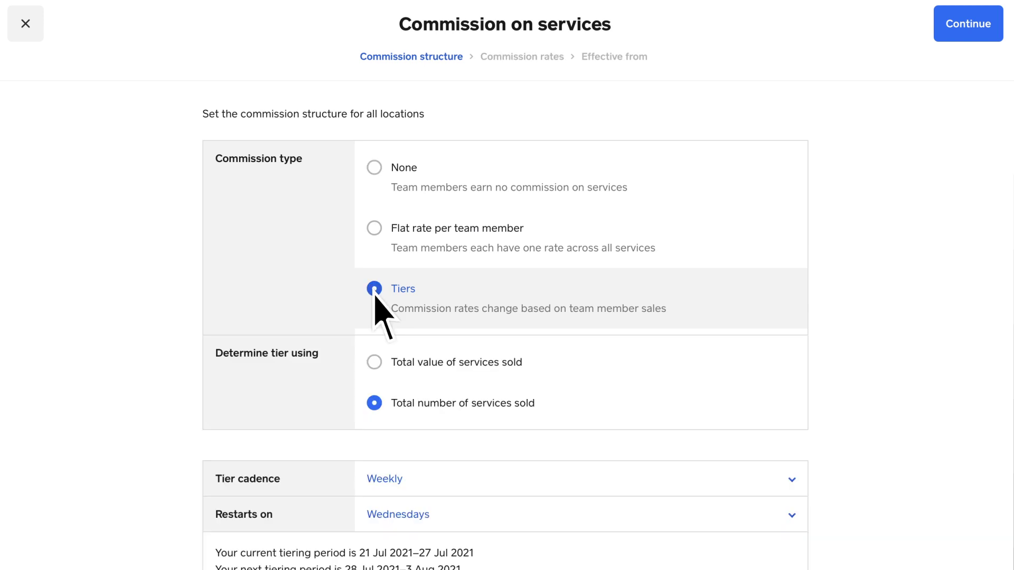
pyautogui.click(375, 370)
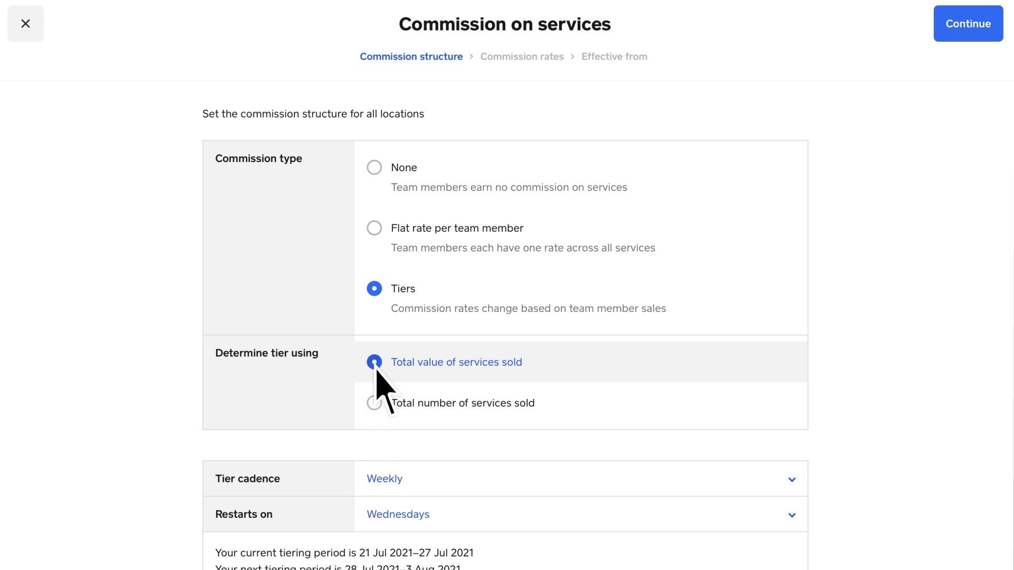
pyautogui.scroll(-2, 388, 404)
pyautogui.click(400, 418)
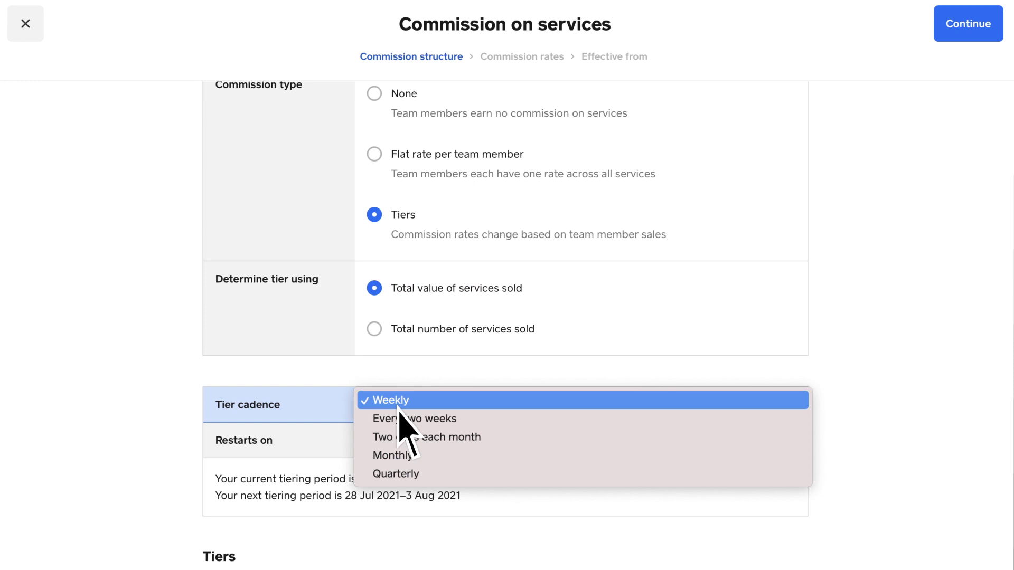
pyautogui.click(419, 457)
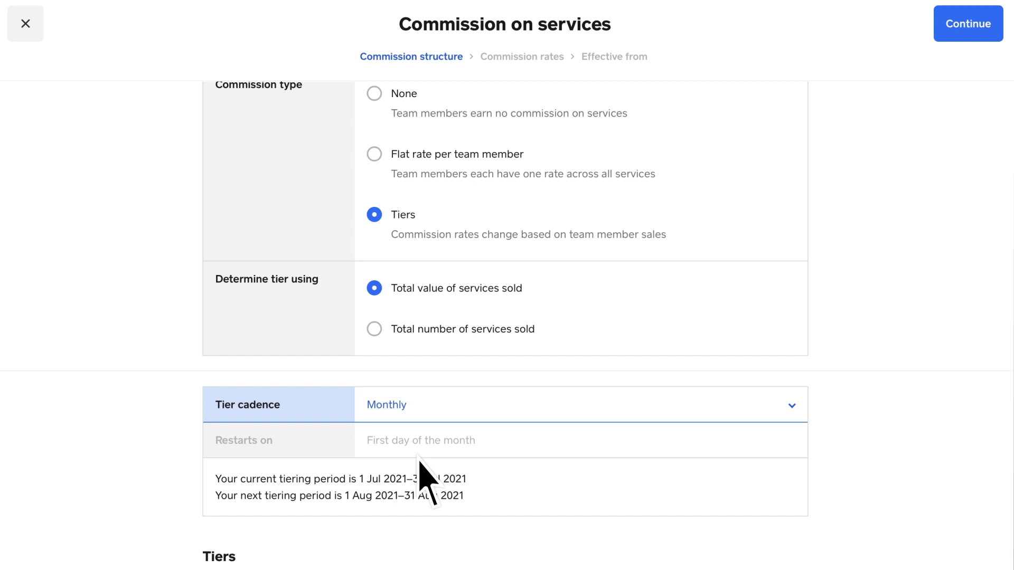
# Set tier limits to $1,000 and $1,000.01–$2,000, and deduct processing fees
pyautogui.scroll(-5, 429, 464)
pyautogui.click(737, 393)
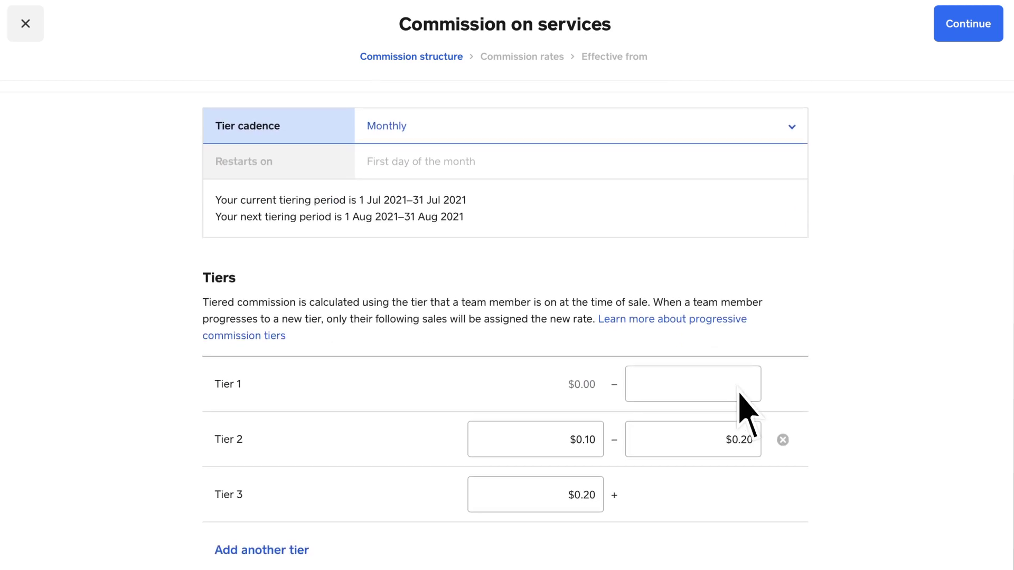
pyautogui.write('1000')
pyautogui.click(568, 446)
pyautogui.write('1000.01')
pyautogui.click(737, 447)
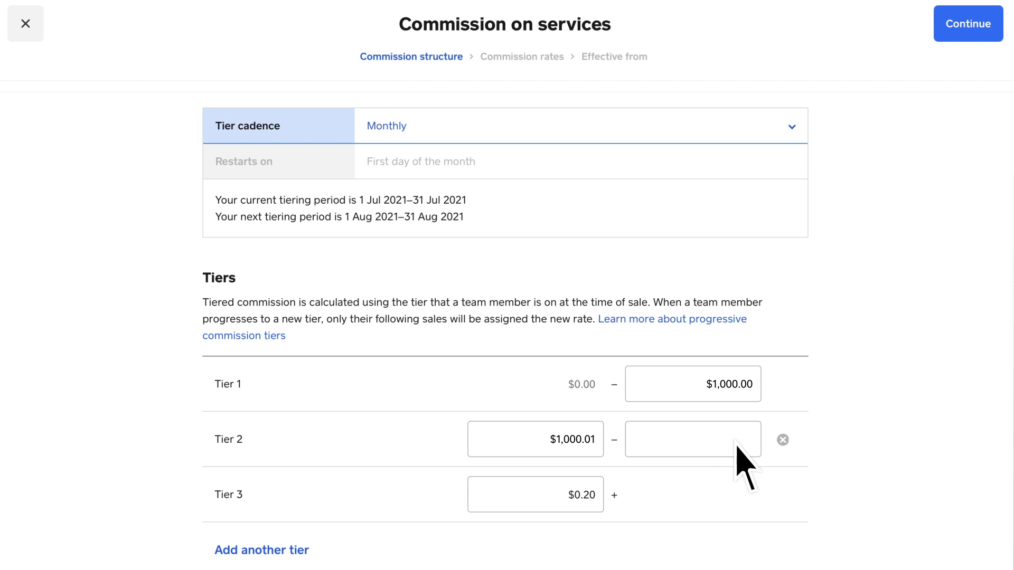
pyautogui.write('2000')
pyautogui.scroll(-5, 510, 482)
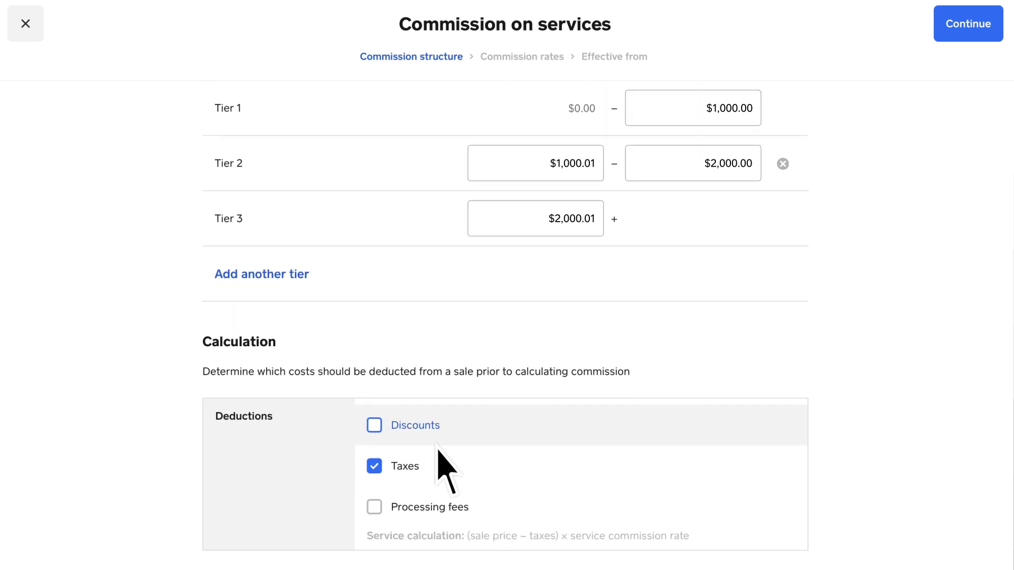
pyautogui.click(375, 508)
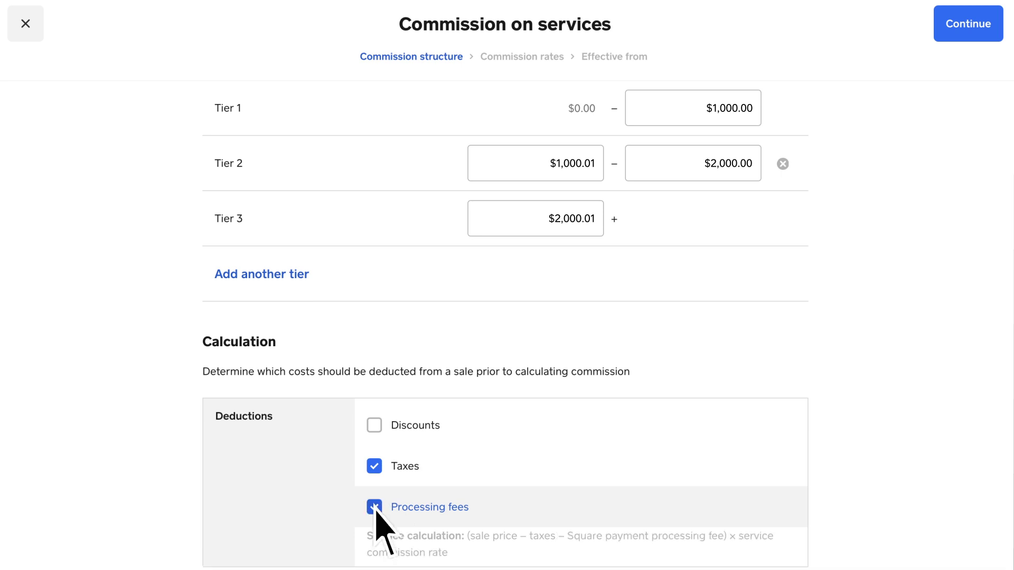
# Give the first team member tier rates of 20%, 25% and 30%
pyautogui.click(946, 34)
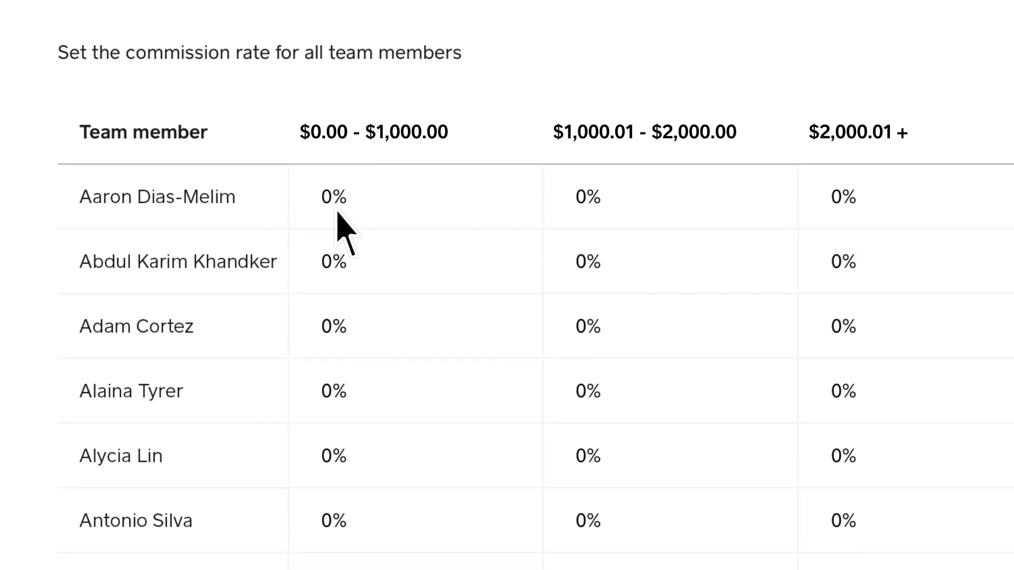
pyautogui.click(338, 211)
pyautogui.write('20')
pyautogui.click(587, 211)
pyautogui.write('25')
pyautogui.click(847, 213)
pyautogui.write('30')
# Enter a few other members' rates (30, 15, 20), then copy the first member's rates to all
pyautogui.click(334, 268)
pyautogui.write('30')
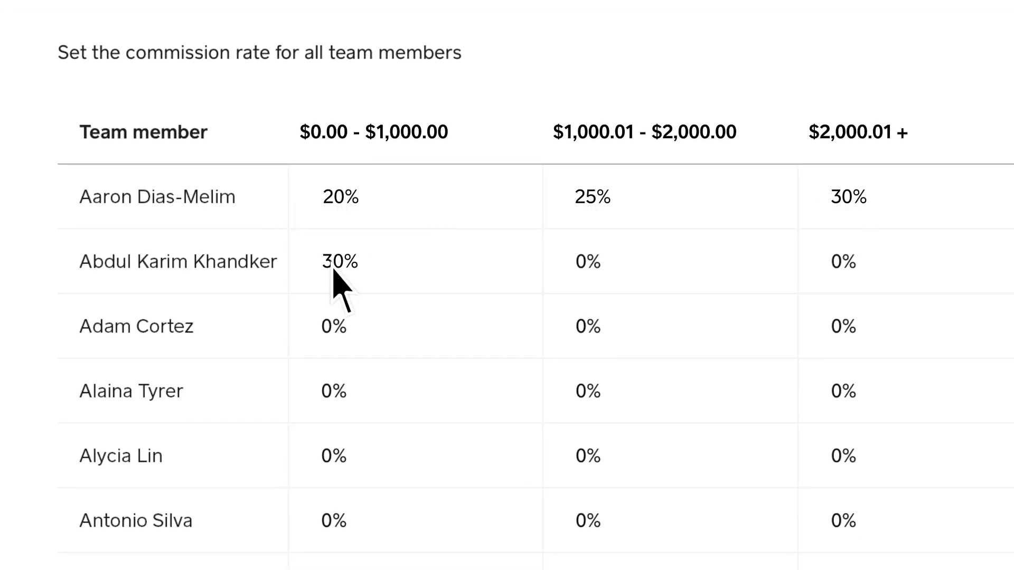
pyautogui.click(618, 338)
pyautogui.write('15')
pyautogui.click(866, 393)
pyautogui.write('20')
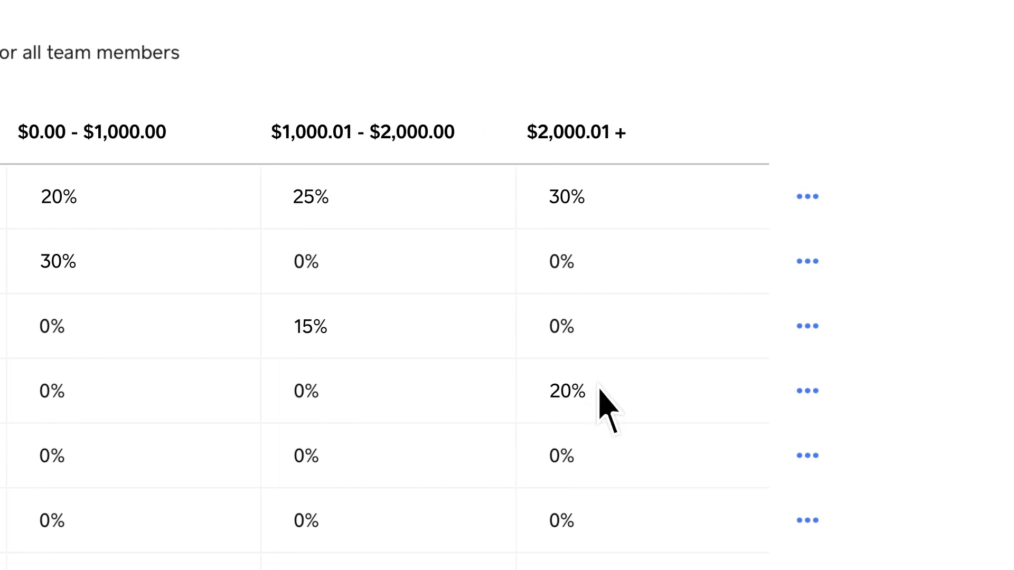
pyautogui.click(808, 197)
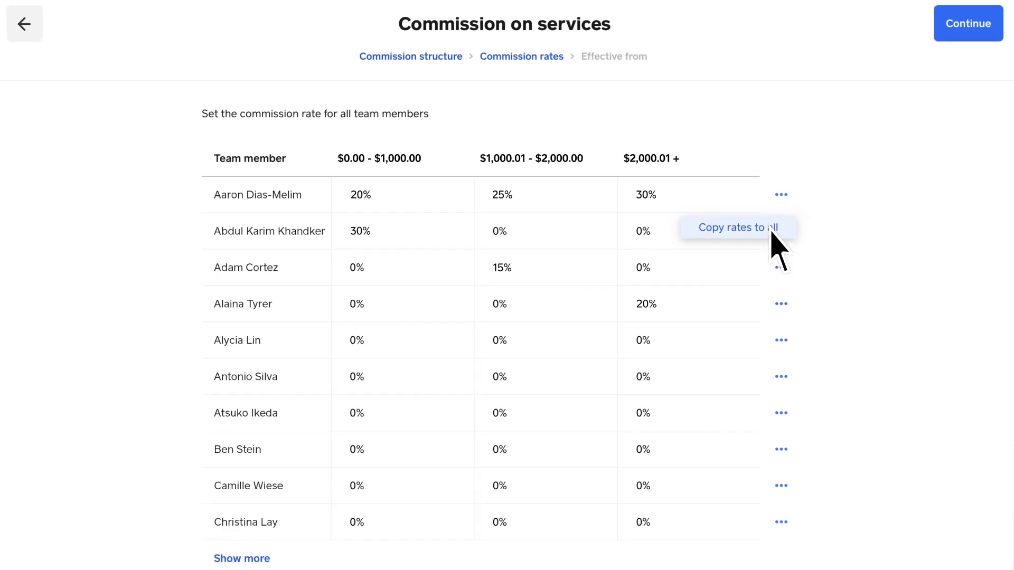
pyautogui.click(784, 247)
# Back-date the commission changes to start from 1 May 2021
pyautogui.click(970, 28)
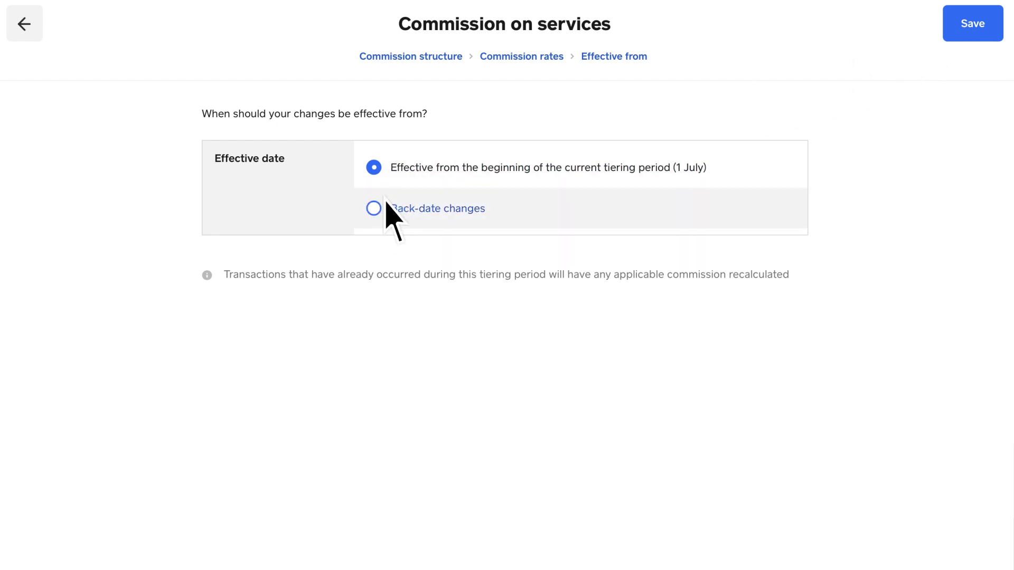
pyautogui.click(374, 211)
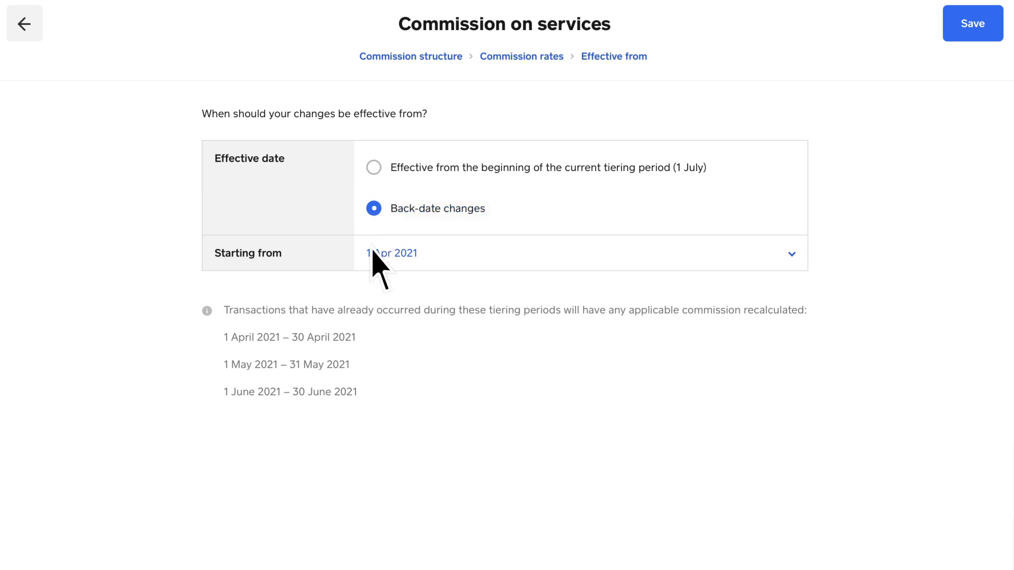
pyautogui.click(372, 254)
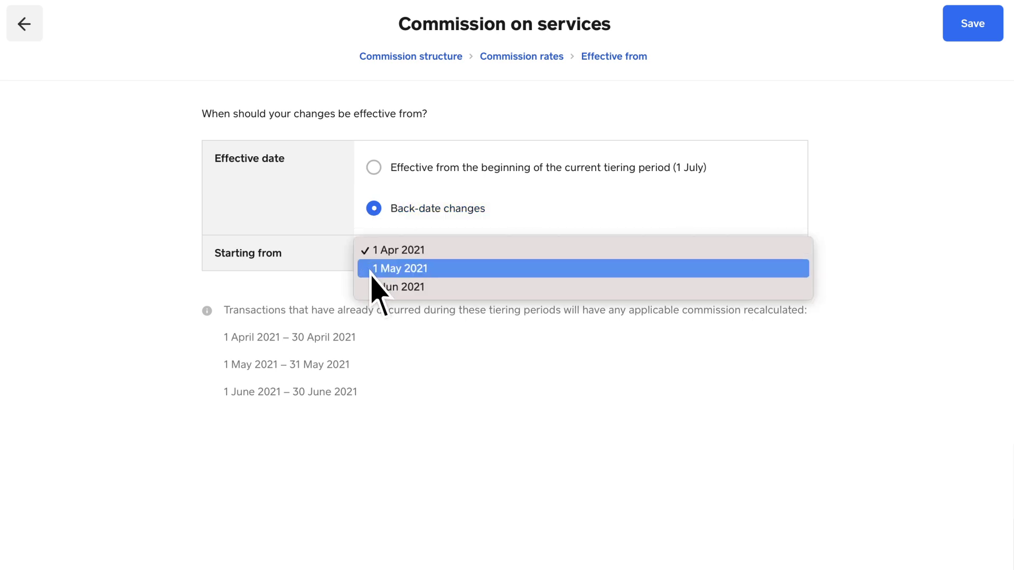
pyautogui.click(373, 271)
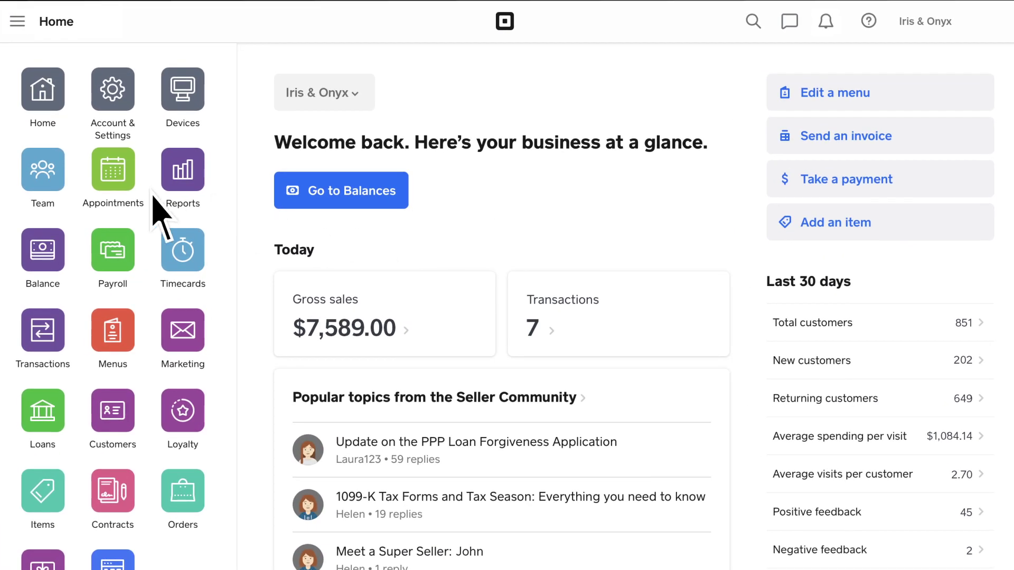
# Open the first team member's job and compensation details for editing
pyautogui.click(60, 187)
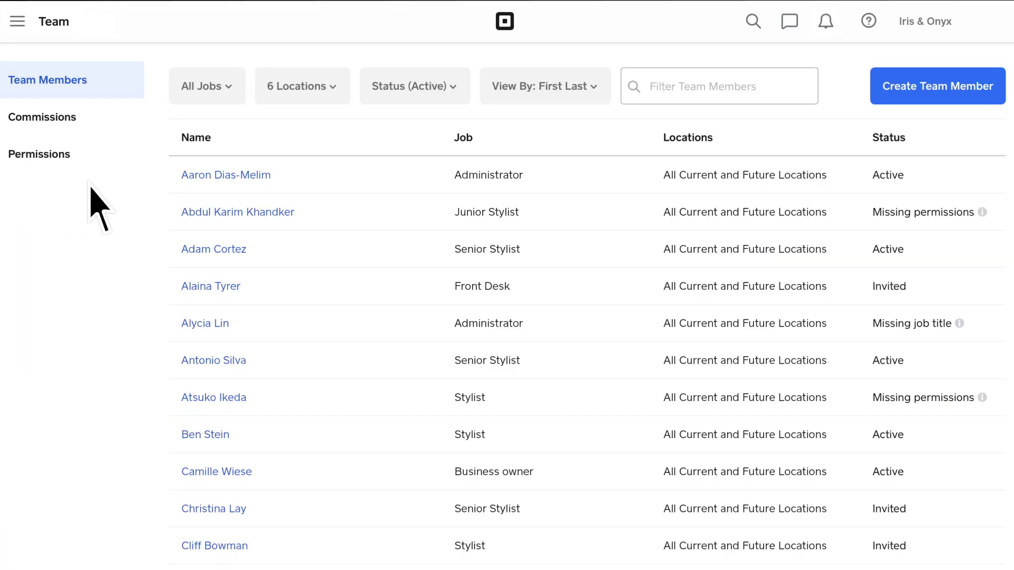
pyautogui.click(233, 182)
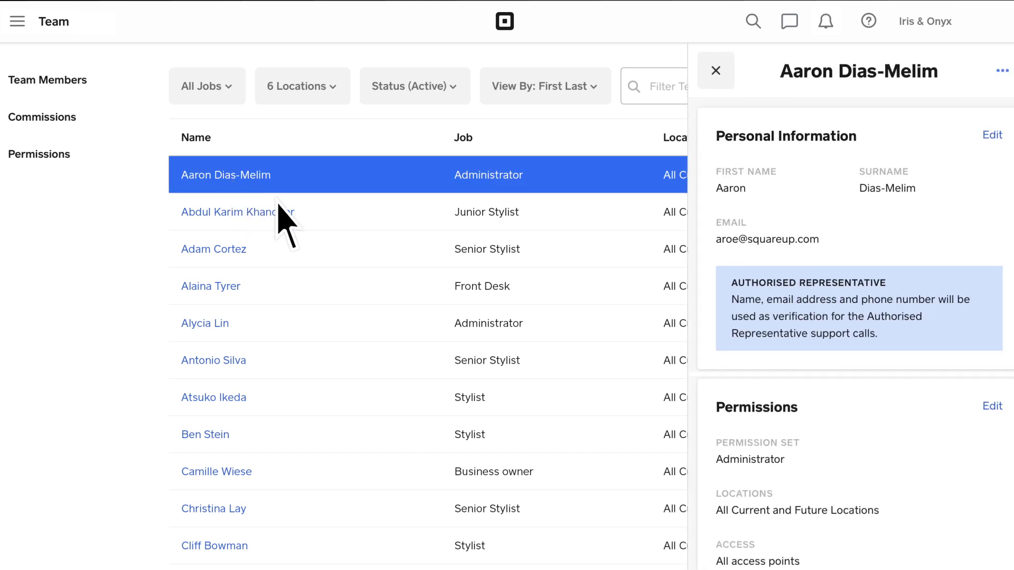
pyautogui.scroll(-5, 898, 449)
pyautogui.scroll(-1, 988, 494)
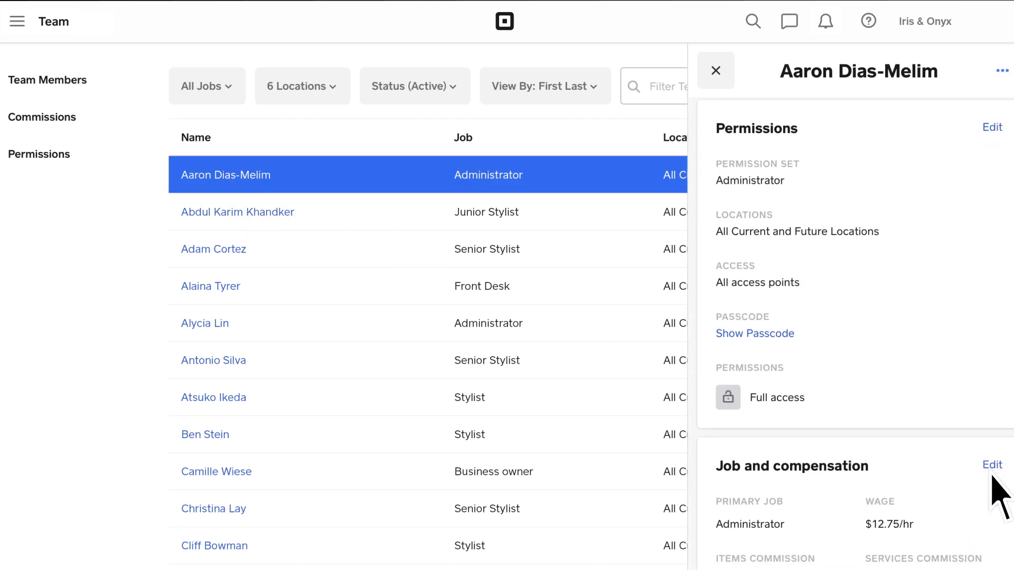
pyautogui.click(992, 468)
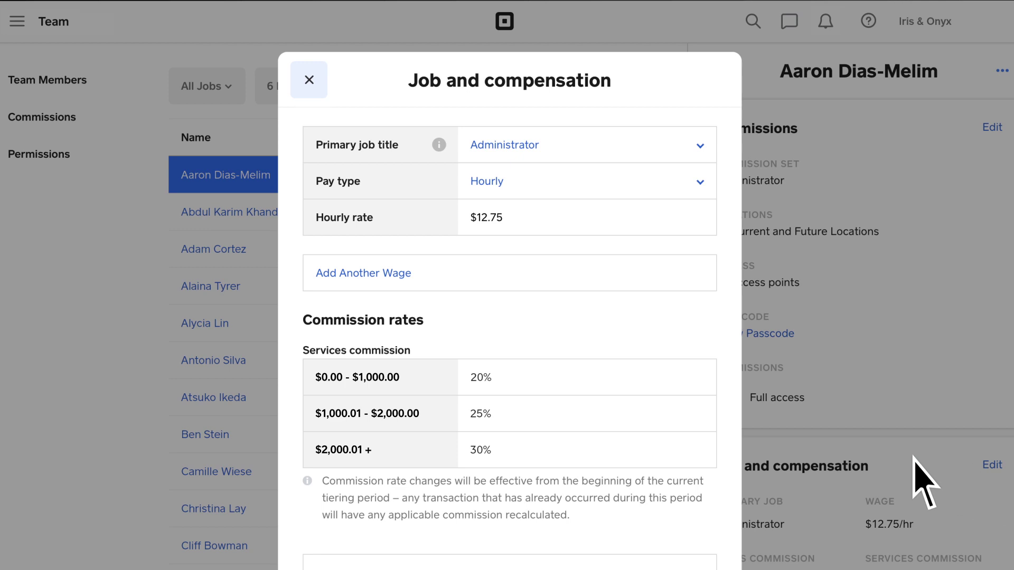
# Change their service tier rates to 25%, 30% and 35%, save, and close the panel
pyautogui.click(488, 392)
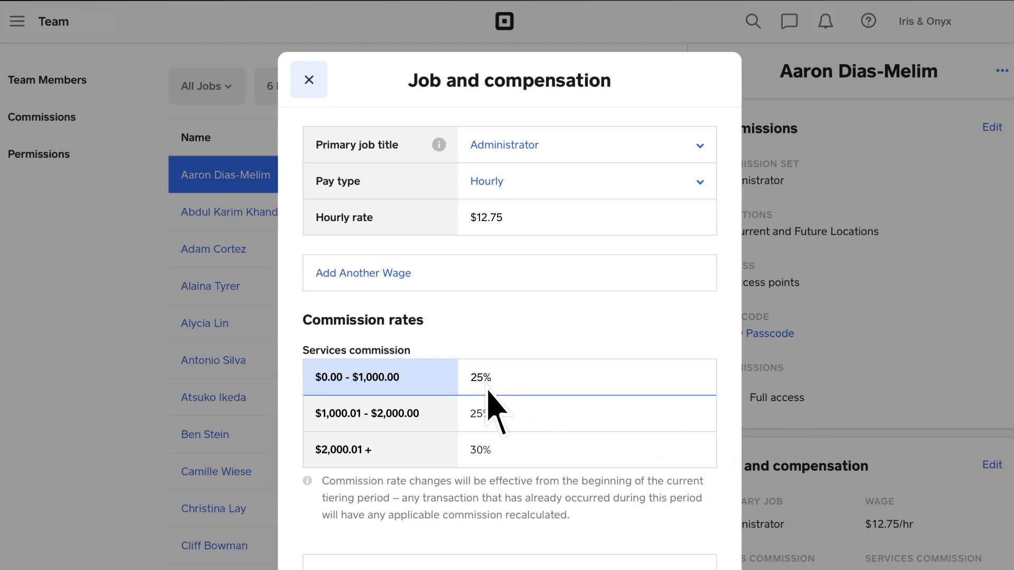
pyautogui.click(488, 416)
pyautogui.write('30')
pyautogui.click(489, 450)
pyautogui.write('35')
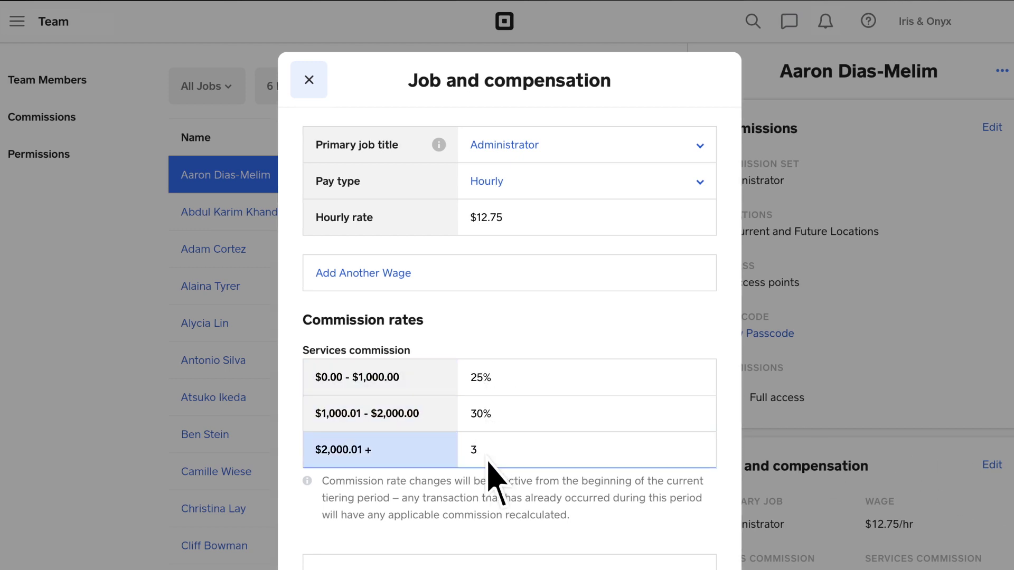
pyautogui.scroll(-3, 489, 465)
pyautogui.click(708, 520)
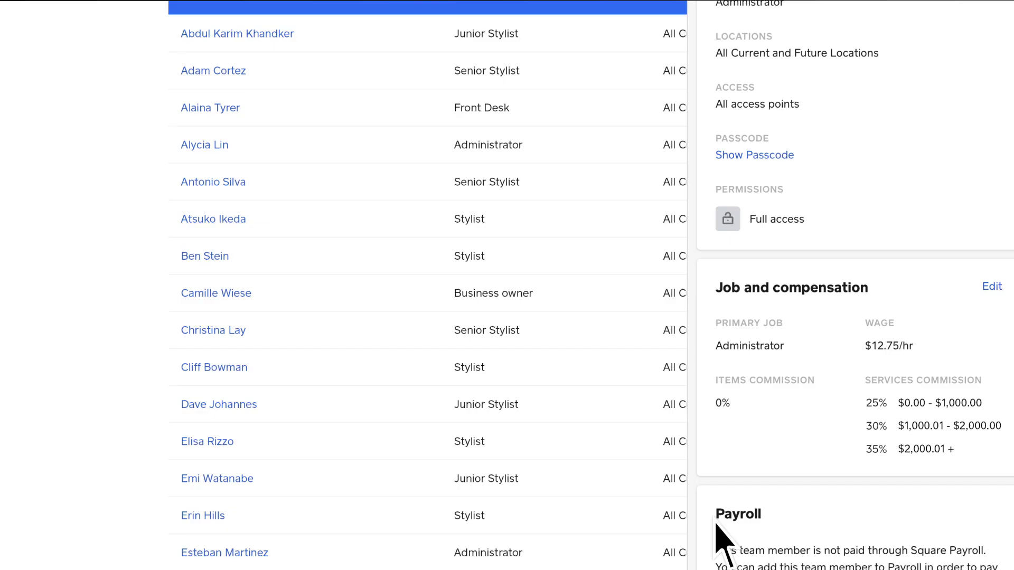
pyautogui.scroll(4, 713, 524)
pyautogui.click(510, 177)
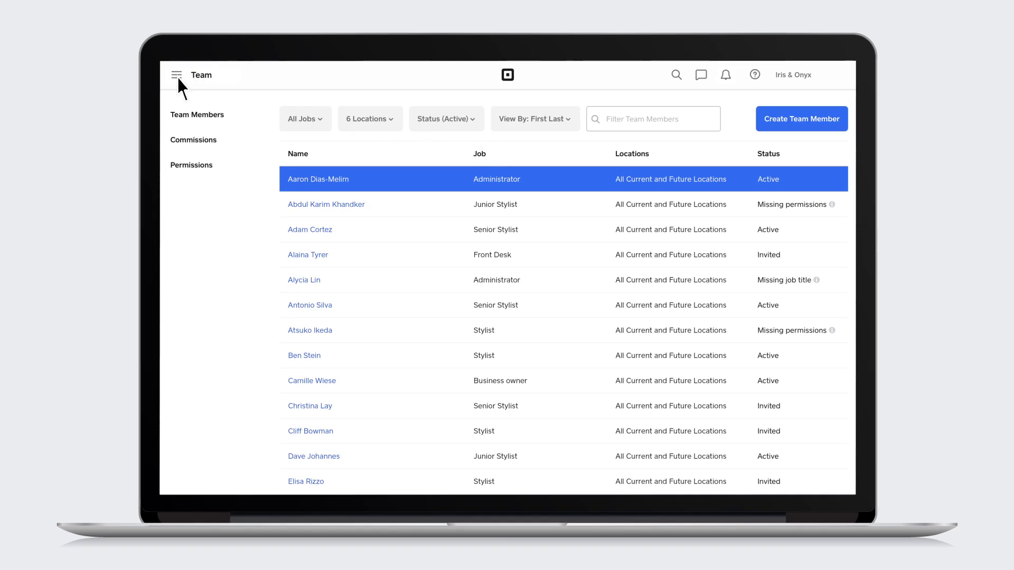
# Open Team Sales, review the second member's per-item commissions, and export a Team Sales CSV
pyautogui.click(177, 76)
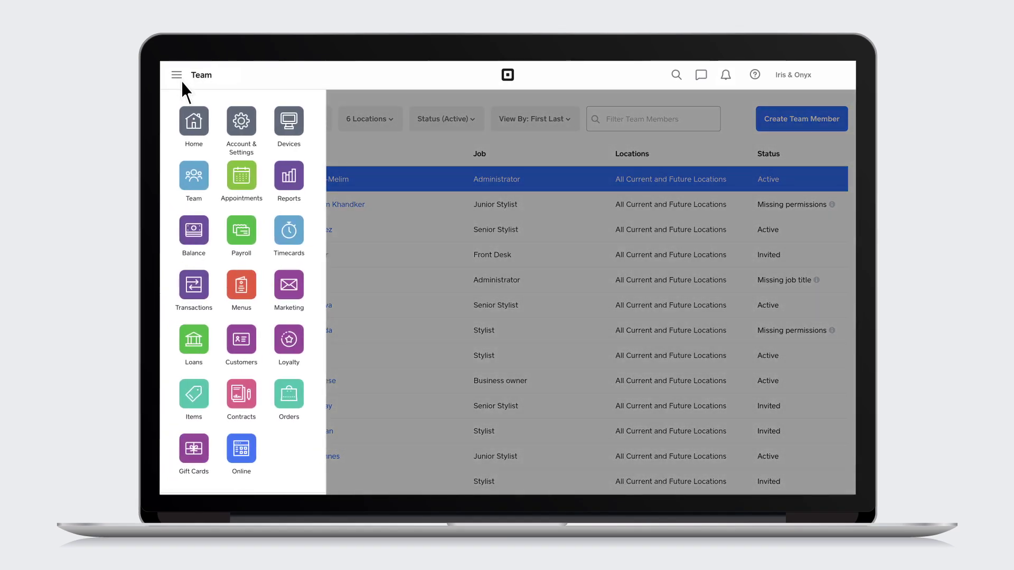
pyautogui.click(289, 180)
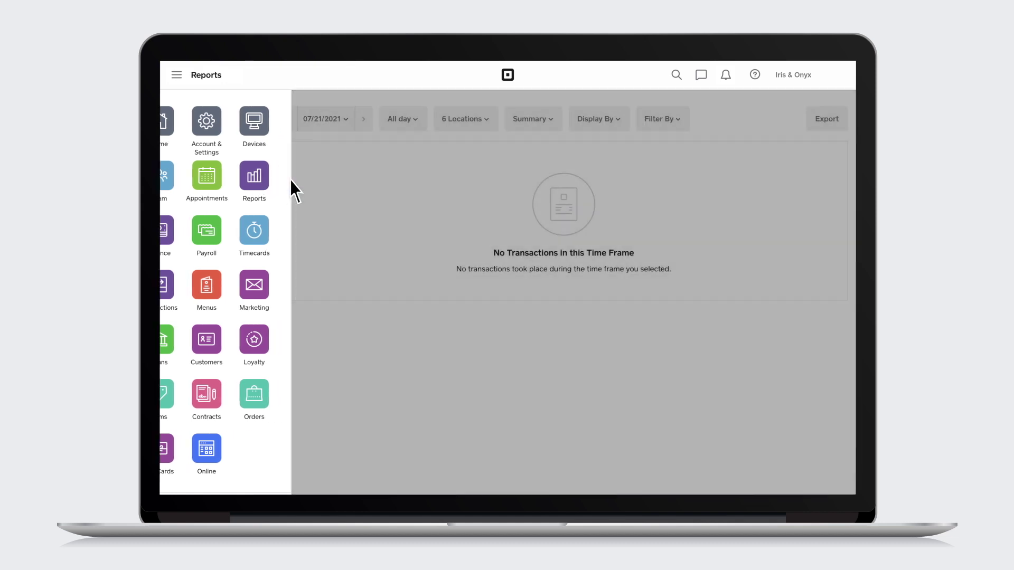
pyautogui.click(205, 297)
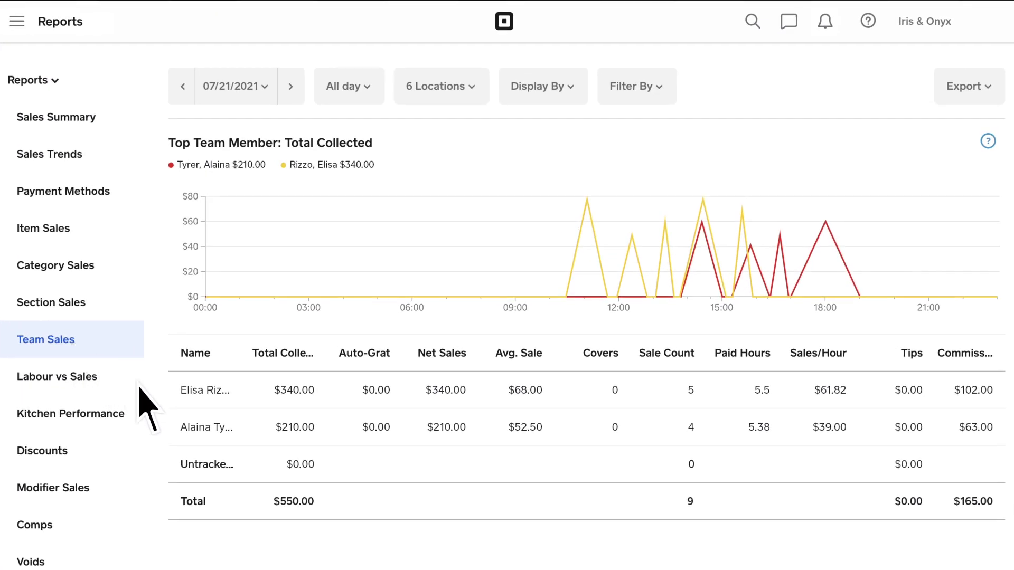
pyautogui.click(230, 444)
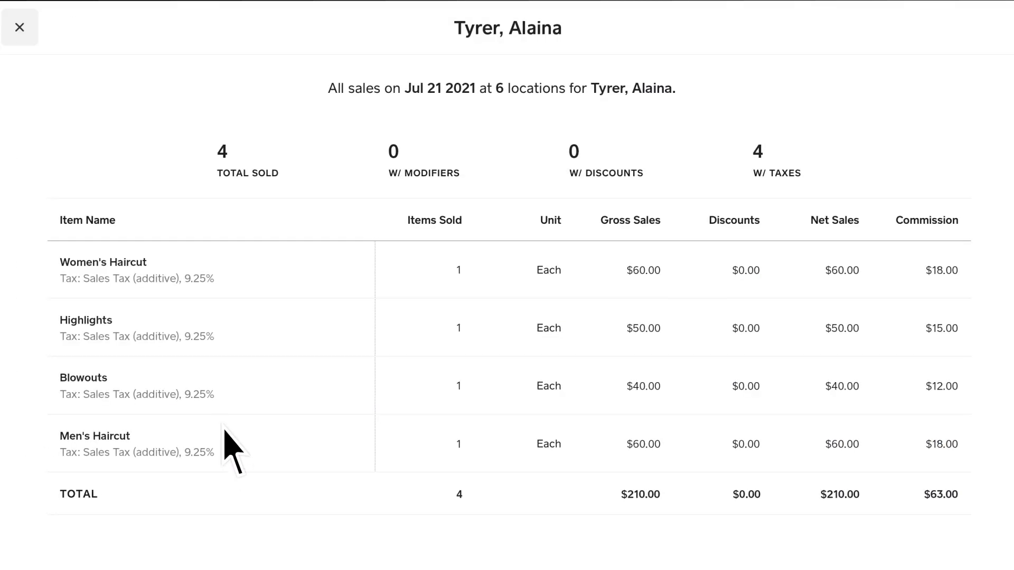
pyautogui.click(25, 36)
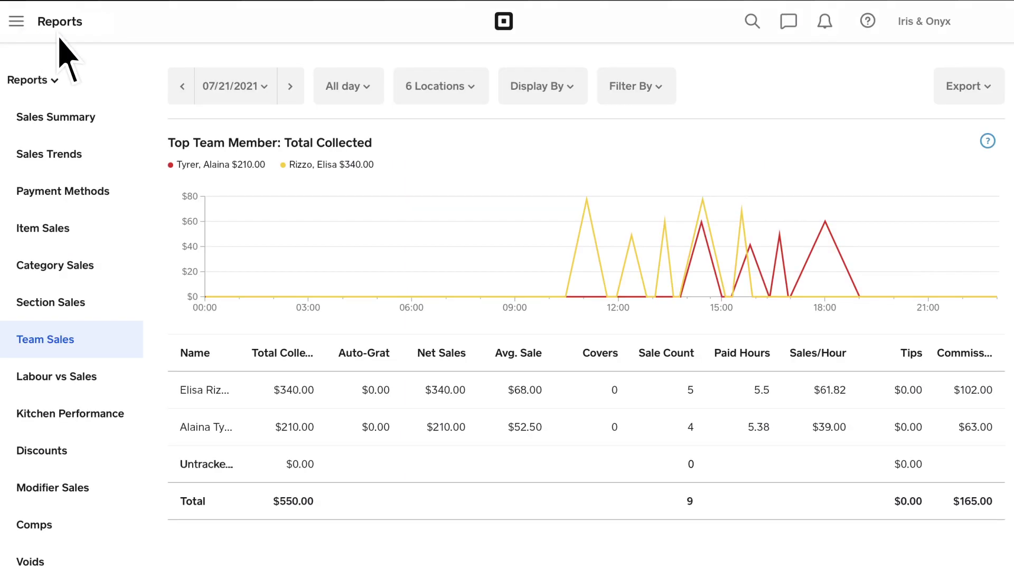
pyautogui.click(981, 92)
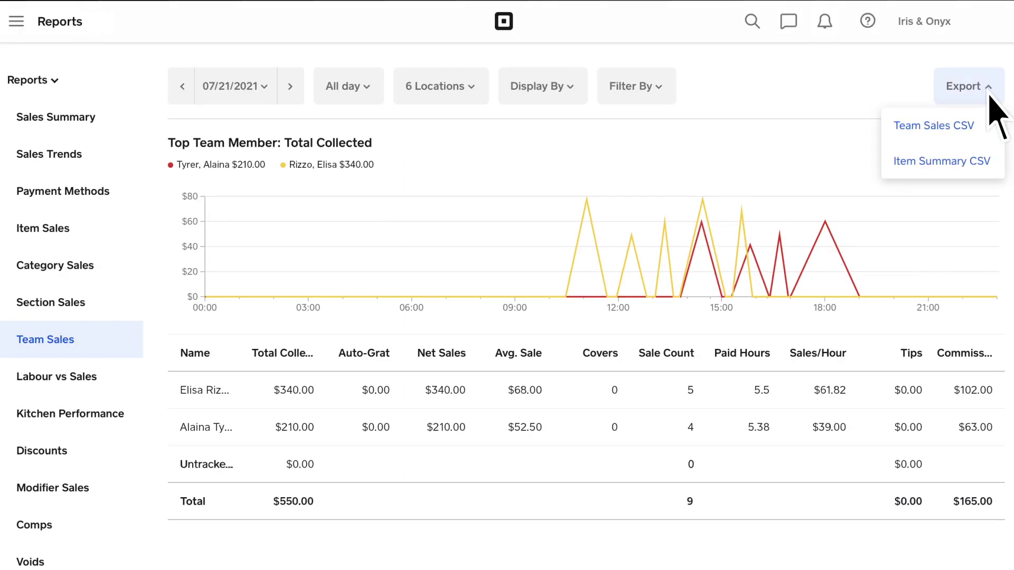
pyautogui.click(959, 135)
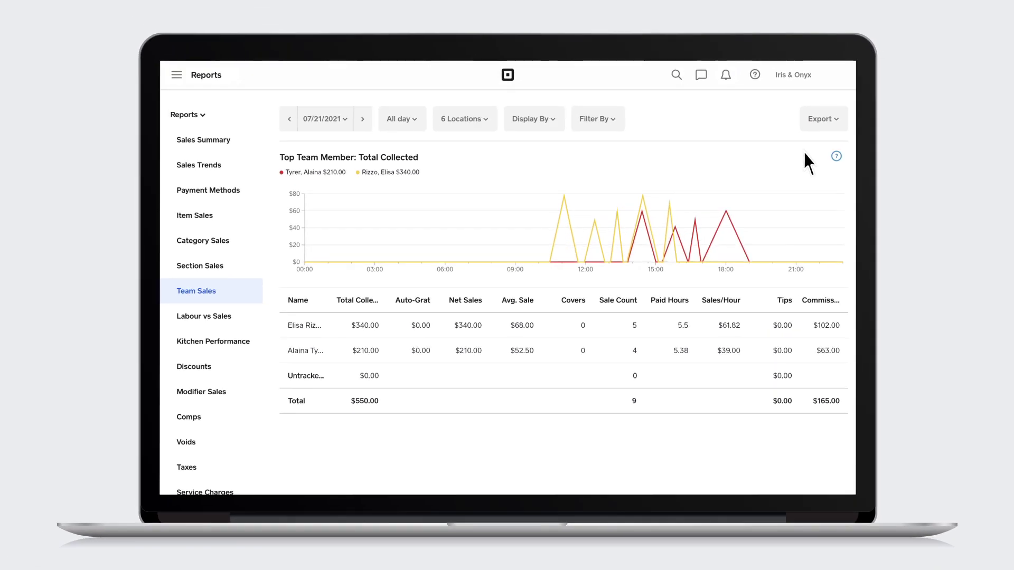
# Open the 6:02 pm $110.00 transaction and scroll to its $33.00 commission earning details
pyautogui.click(177, 77)
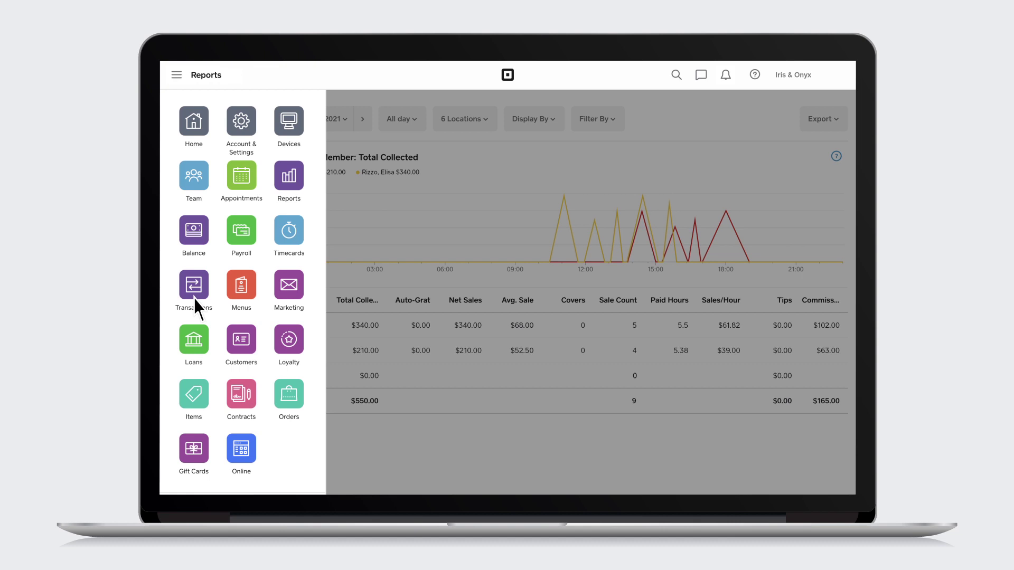
pyautogui.click(195, 298)
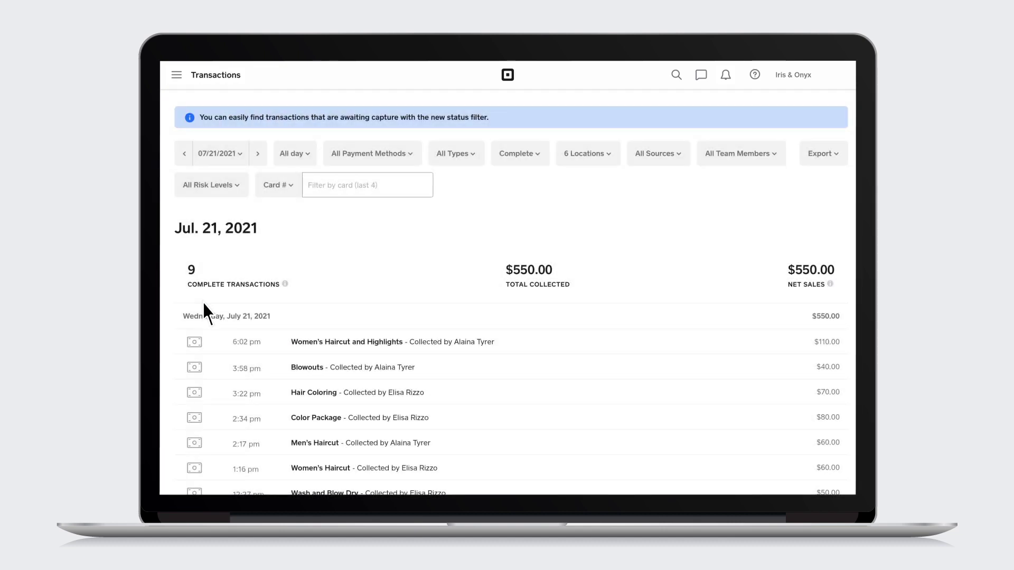
pyautogui.click(299, 350)
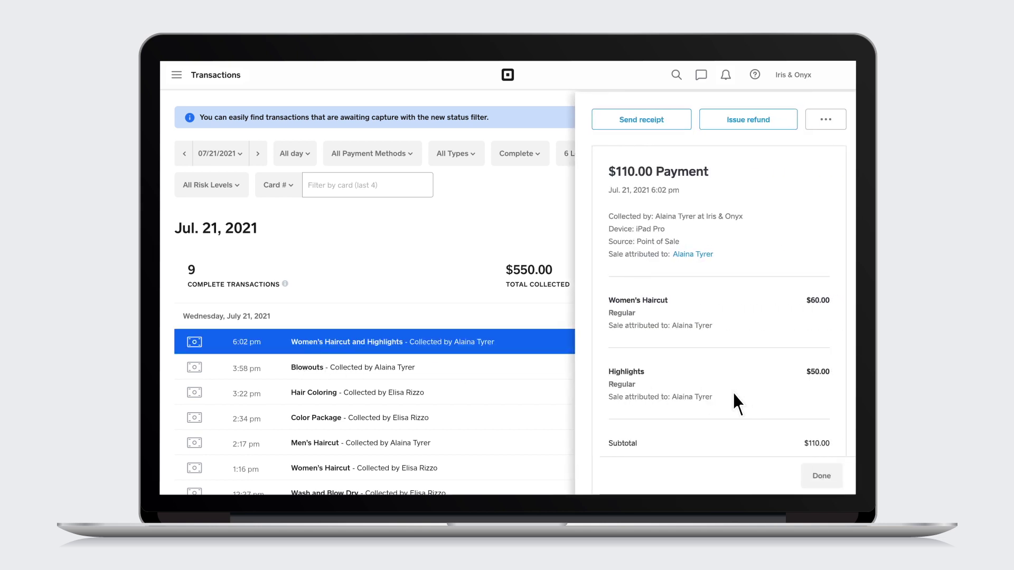
pyautogui.scroll(-5, 734, 394)
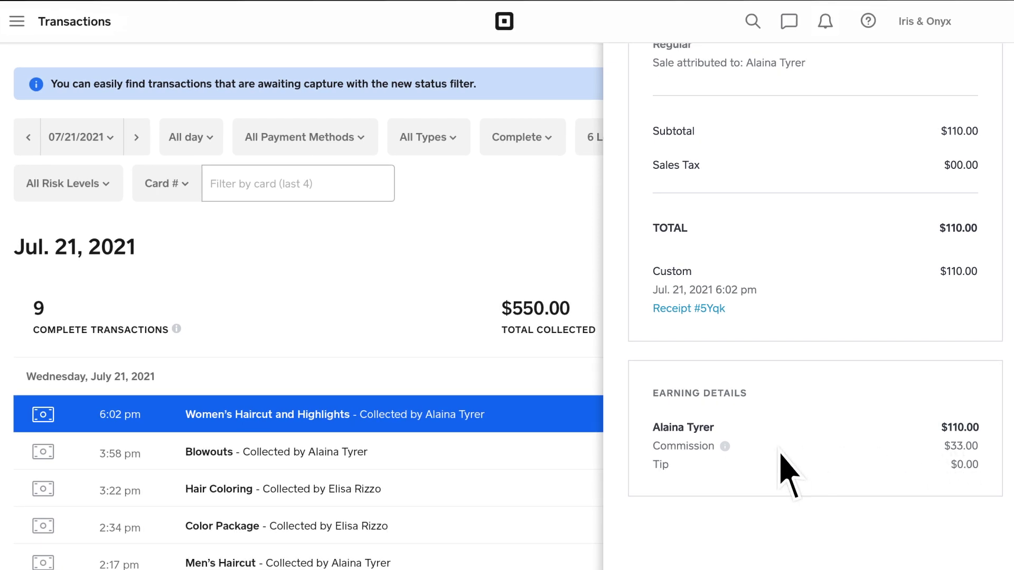
pyautogui.moveTo(725, 446)
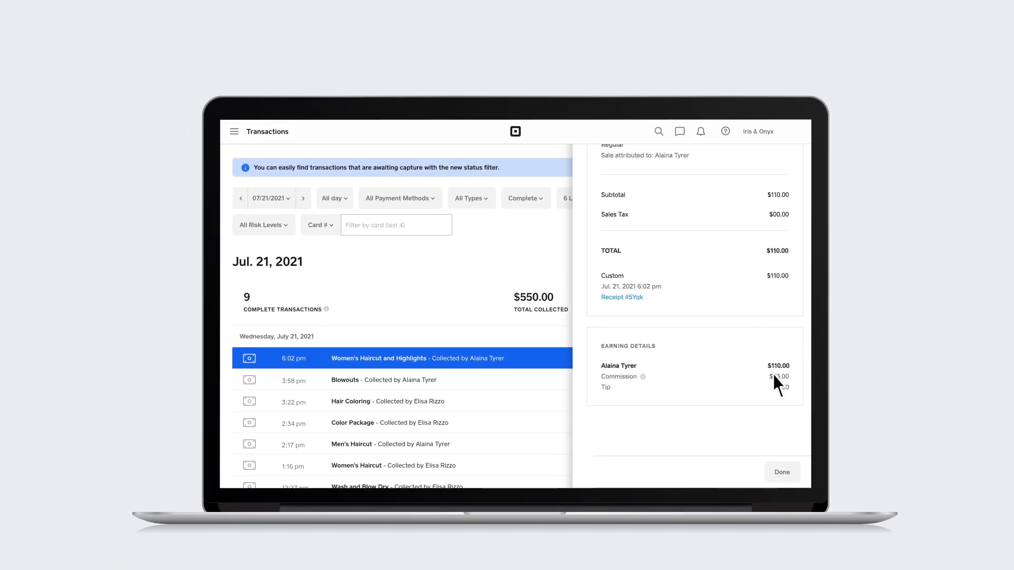
# Dismiss the payment details with Done to show the Jul. 21, 2021 transactions list
pyautogui.click(790, 469)
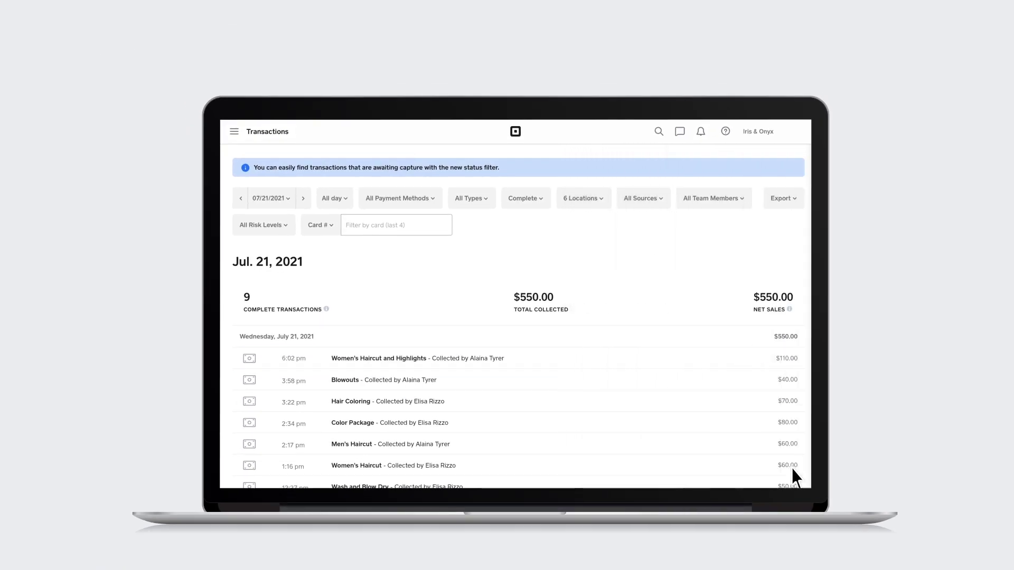